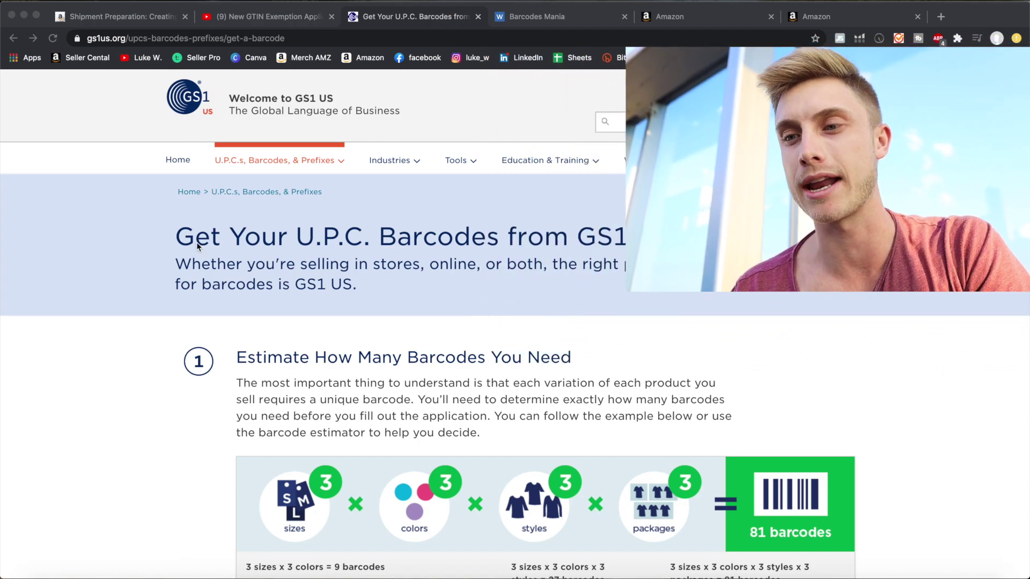
Step: Scroll the GS1 US page down to the Prefix Pricing table, from $250 to $10,500 initial fees
scroll(196, 242, down, 10)
scroll(197, 247, down, 1)
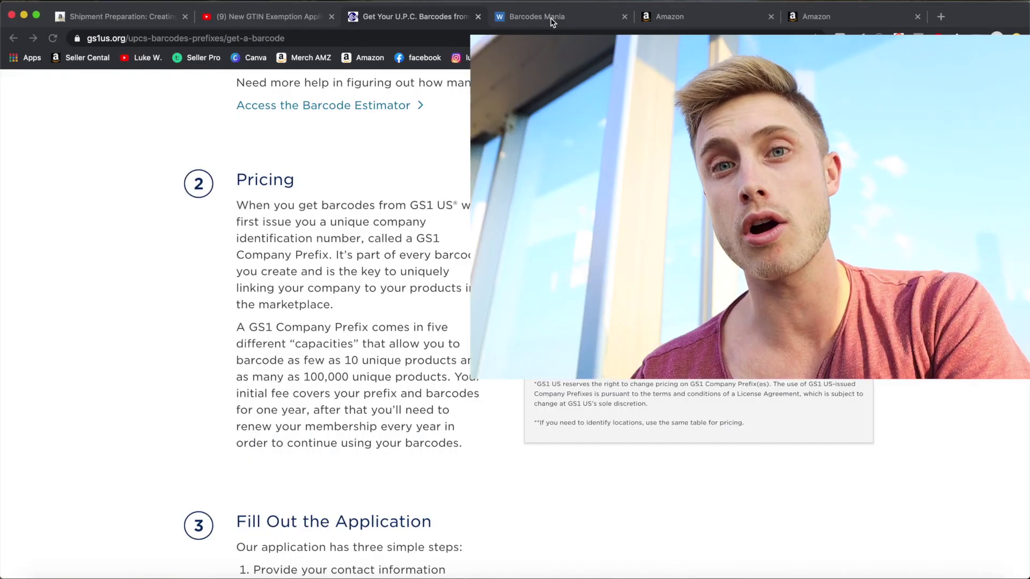
Step: Switch to the Barcodes Mania site and scroll to its barcode prices starting at $4.99
click(229, 30)
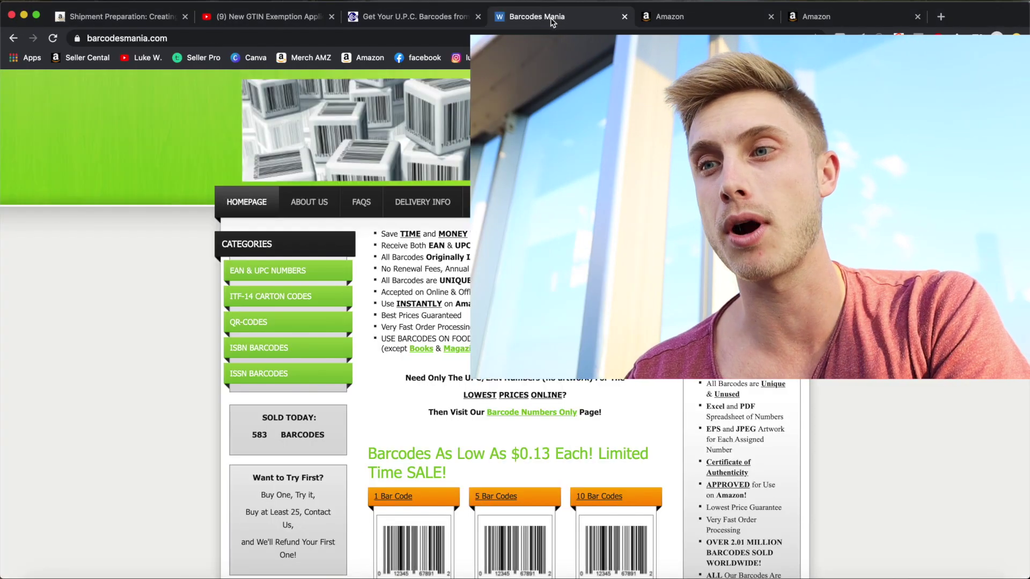
scroll(464, 175, down, 1)
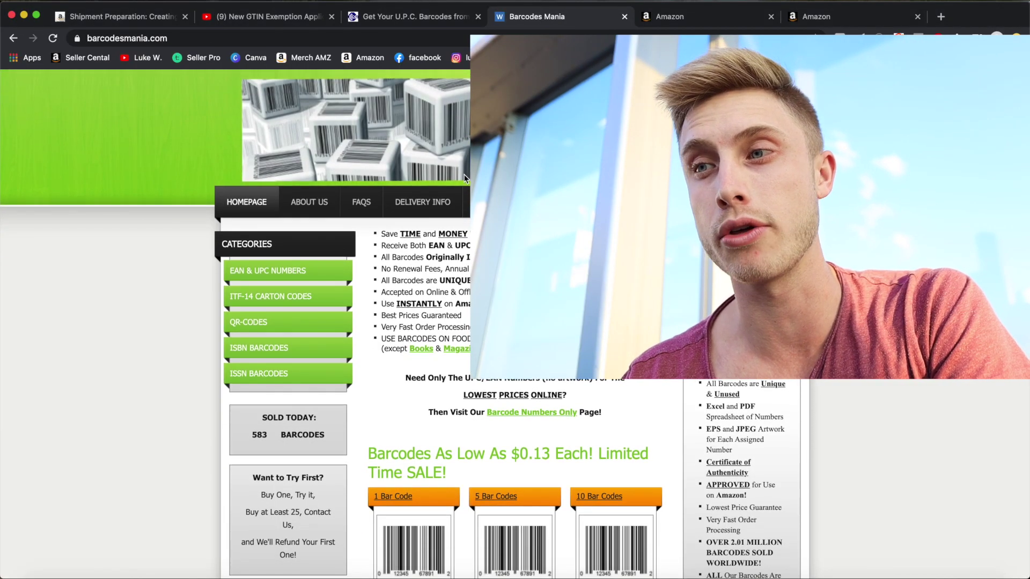
scroll(595, 451, down, 3)
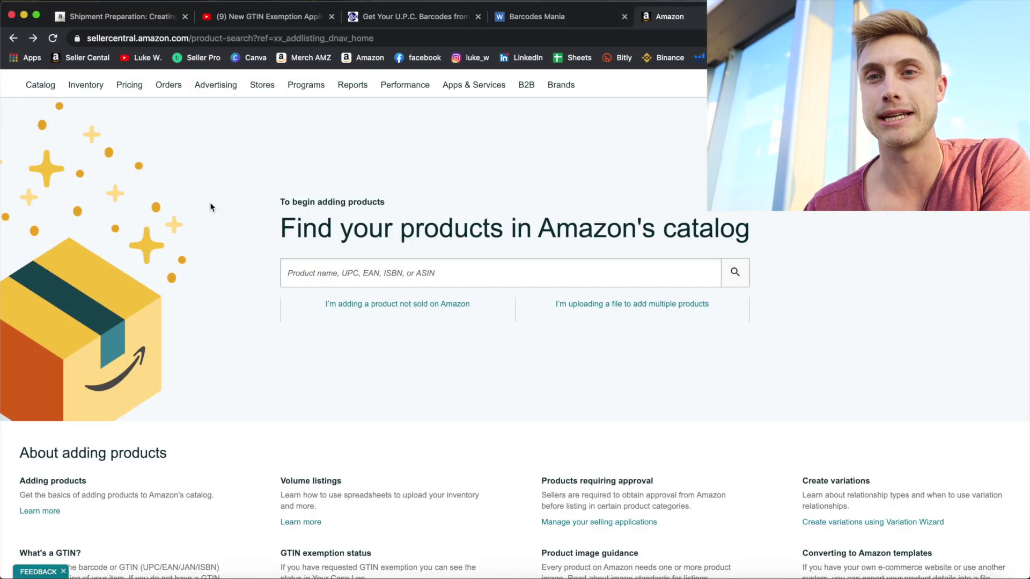
Step: Scroll to About adding products, highlight 'What's a GTIN?' and open its help article
mouse_move(83, 89)
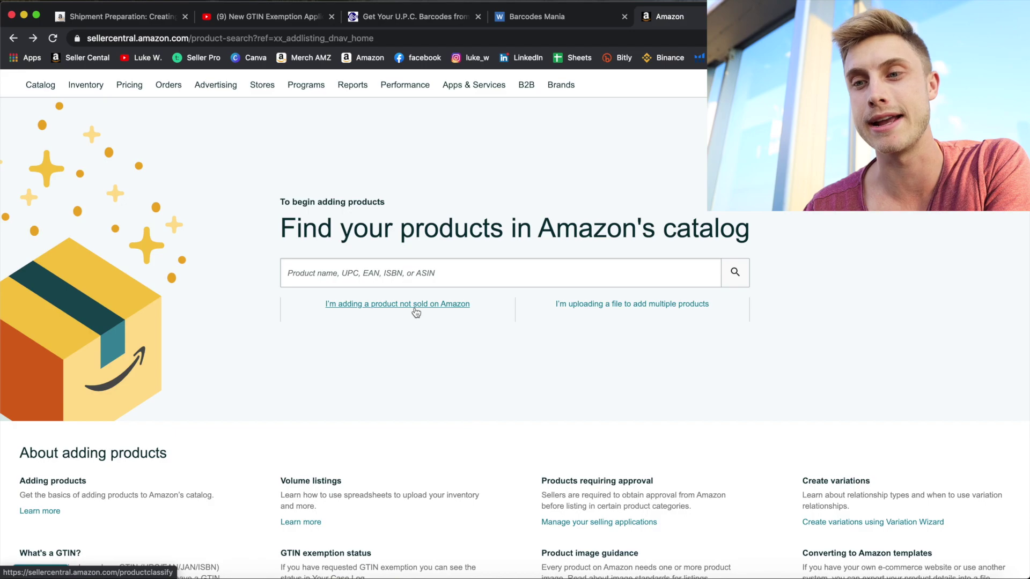
scroll(244, 300, down, 3)
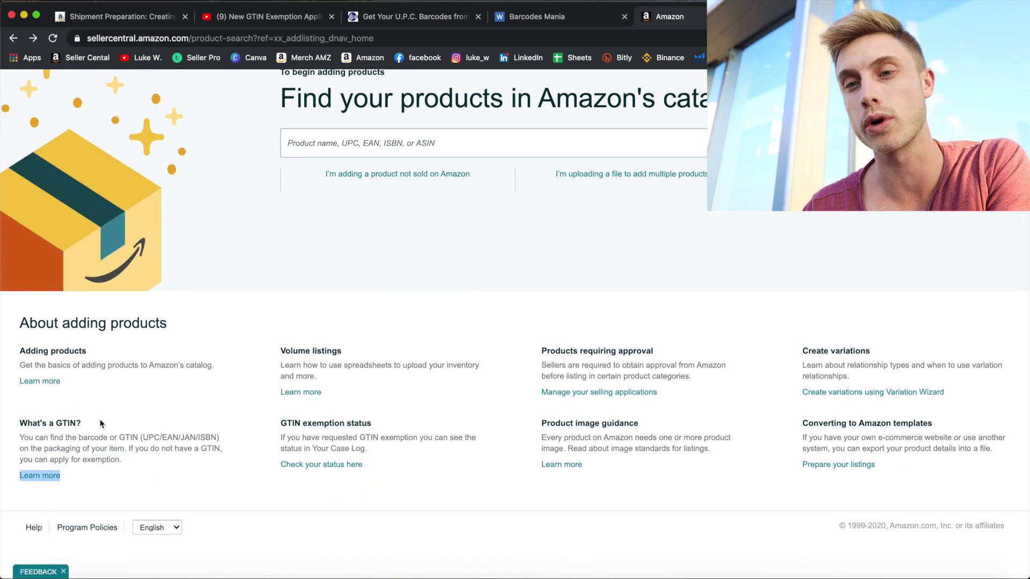
drag(21, 424, 89, 428)
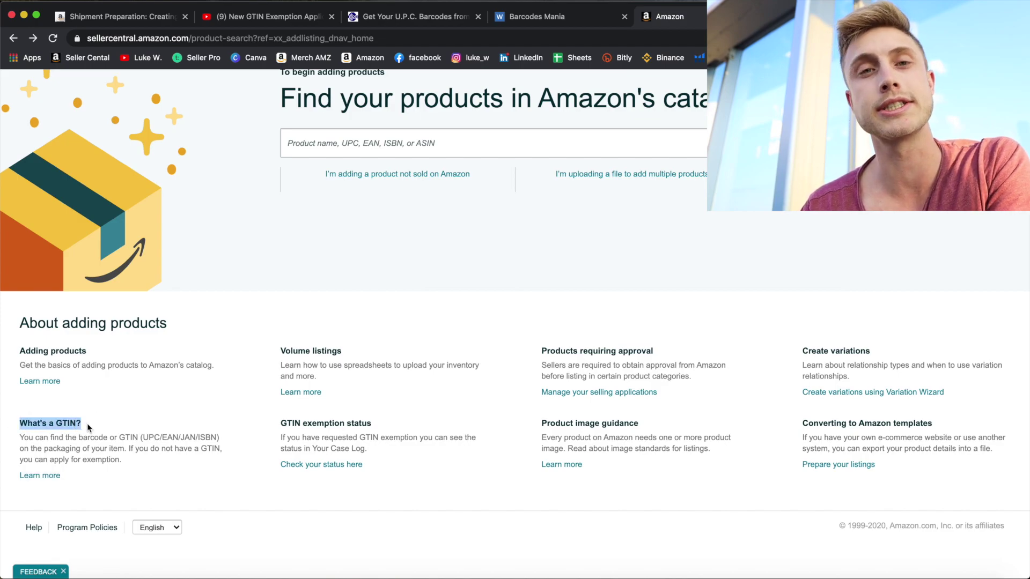
click(41, 477)
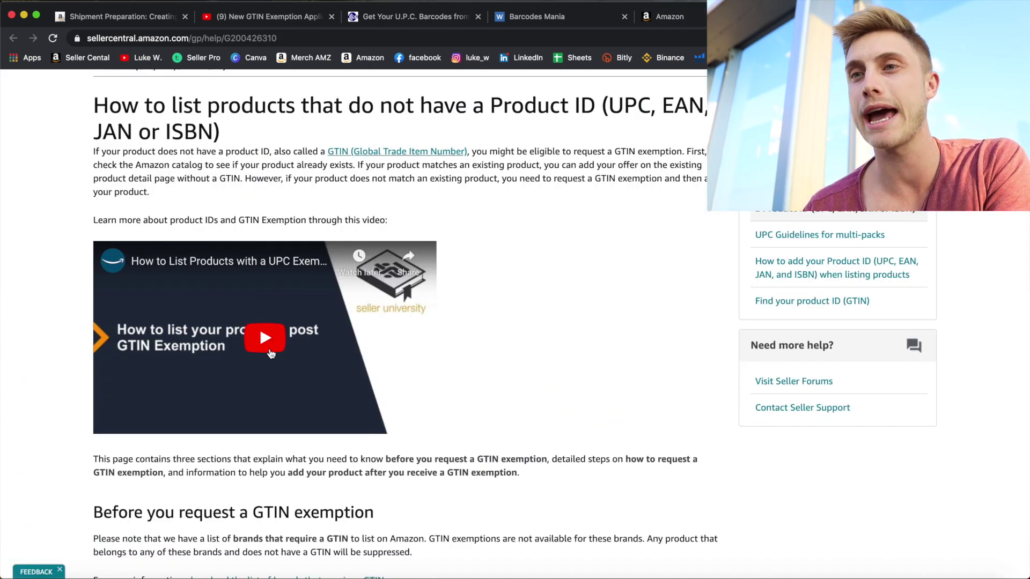
Step: Highlight the product name and images requirement, then read on to the exemption application steps
scroll(570, 347, down, 12)
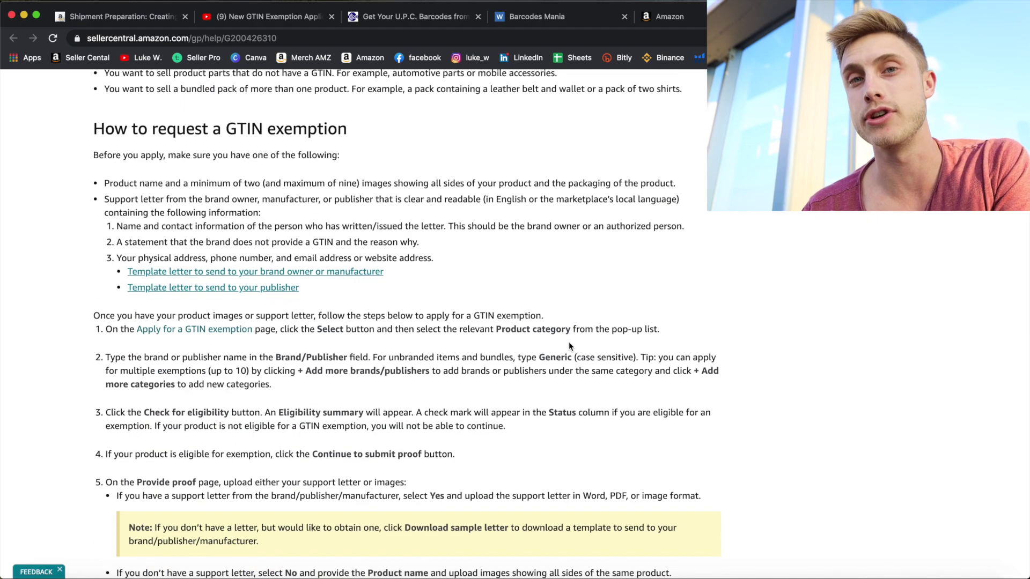
scroll(569, 346, up, 4)
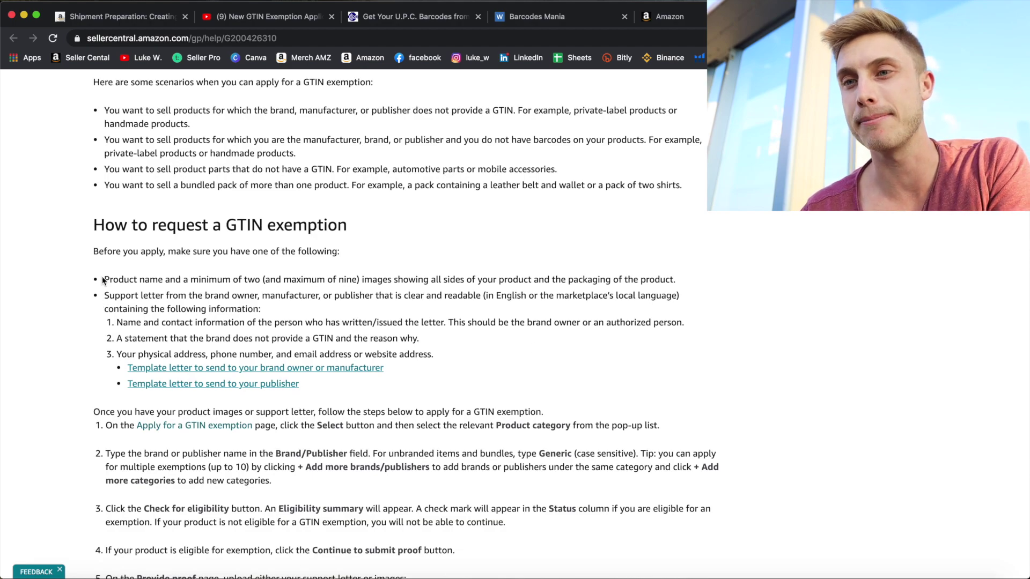
drag(104, 280, 232, 297)
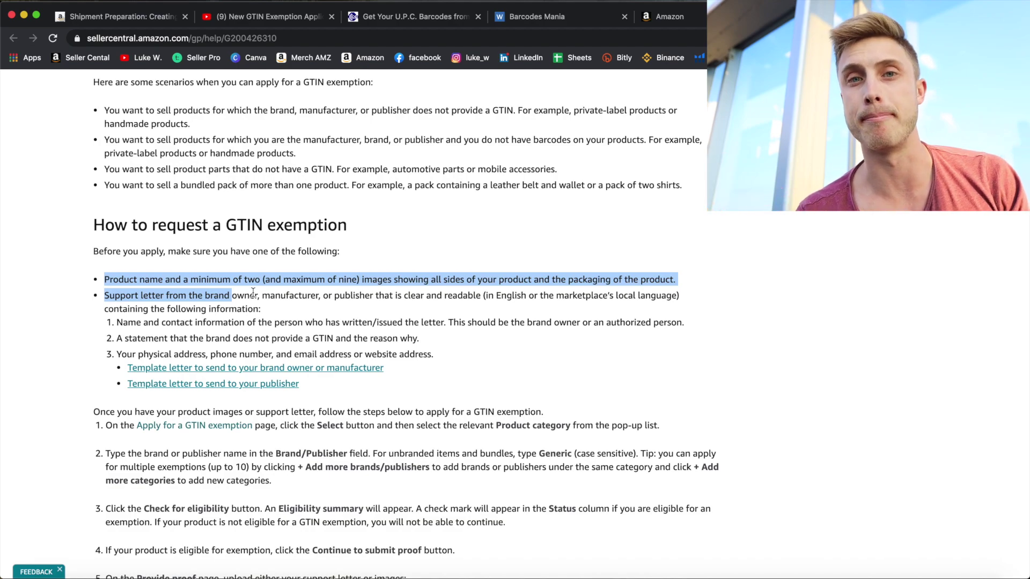
click(313, 295)
scroll(316, 304, down, 2)
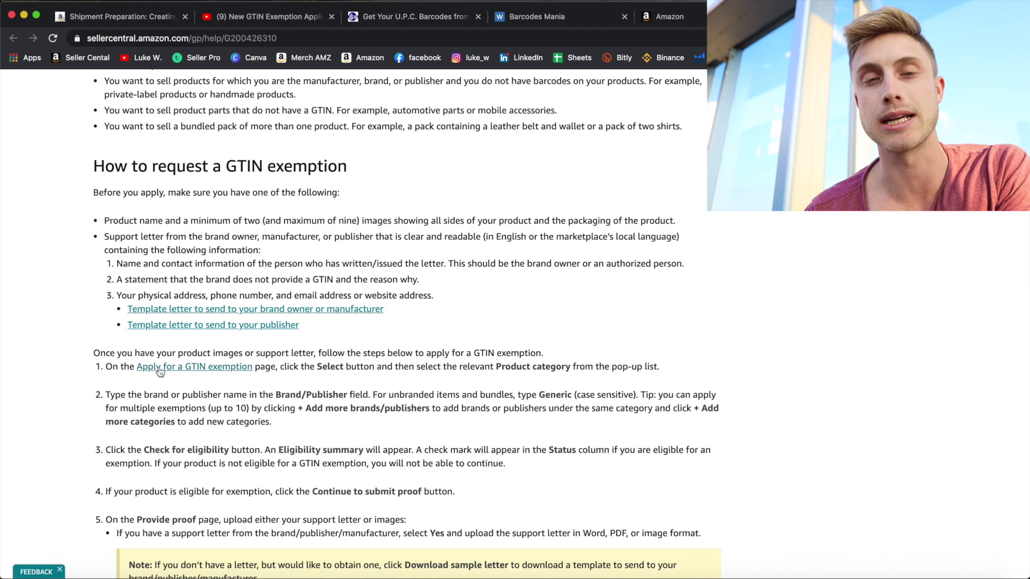
Step: Open the GTIN exemption application, choose category Outdoors and enter brand 'cool kids'
click(198, 370)
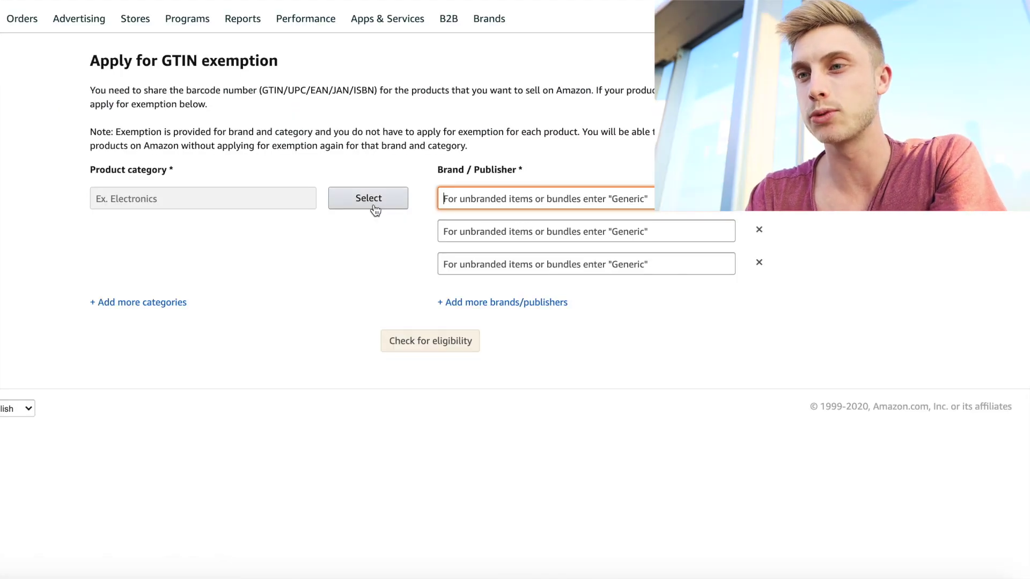
click(375, 204)
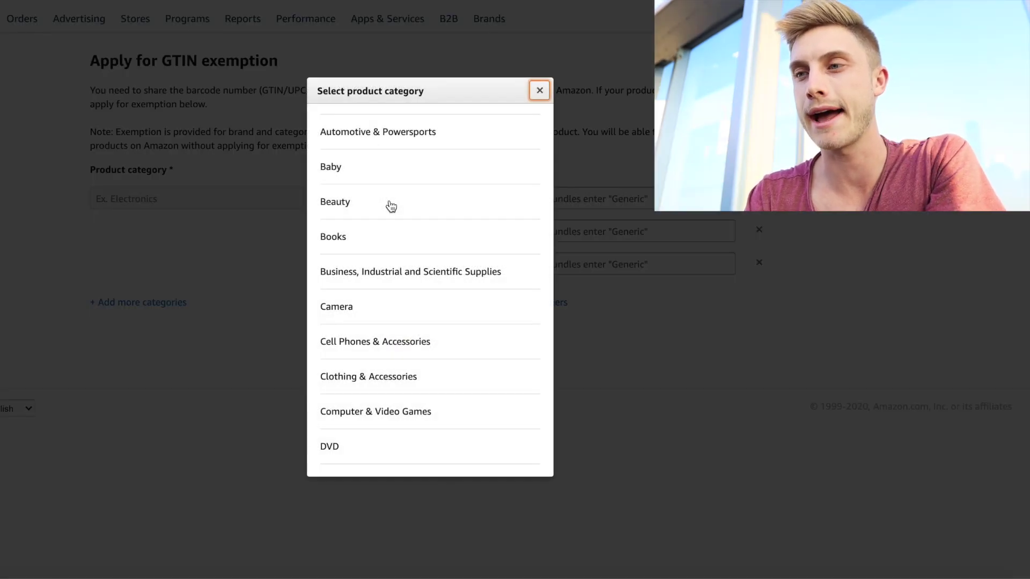
scroll(438, 247, down, 9)
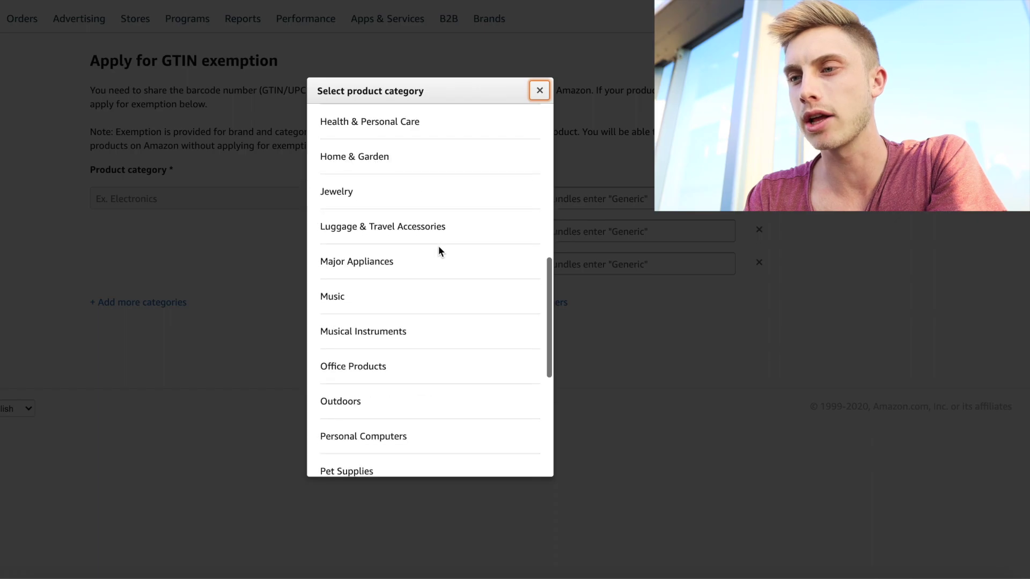
click(357, 407)
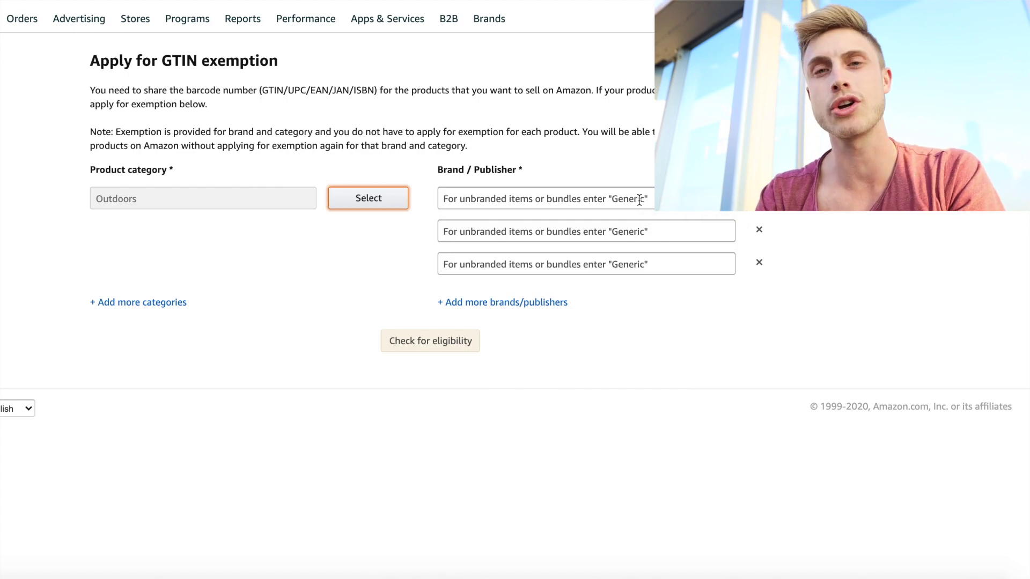
click(543, 202)
text(co)
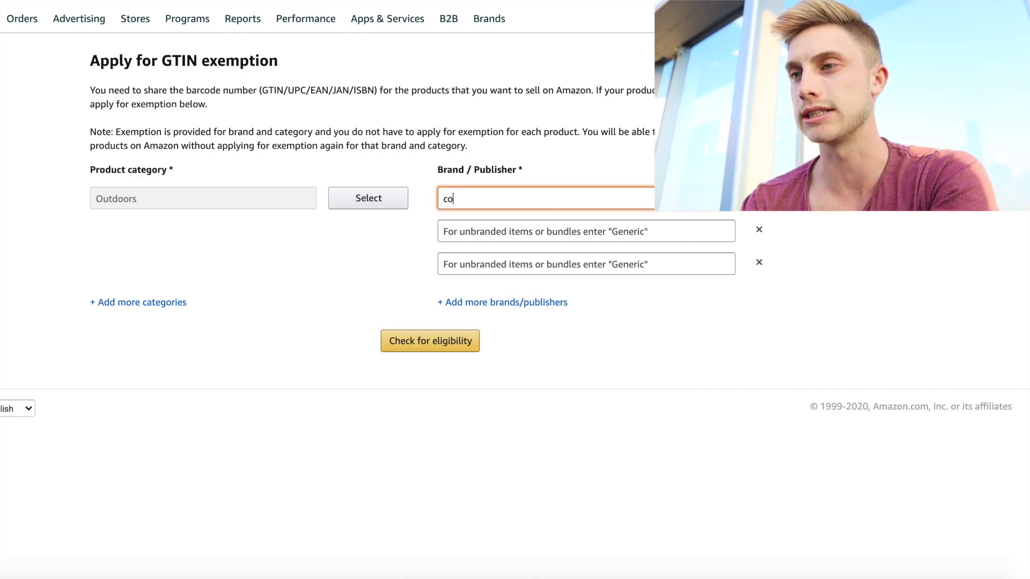
text(ol kids)
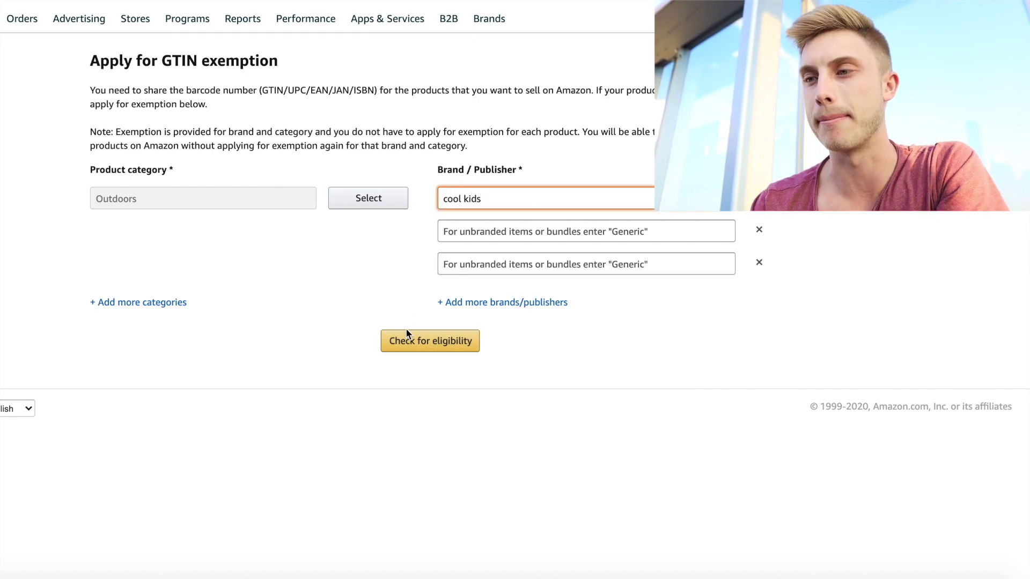
Step: Pass the eligibility check, continue to proof, answer Yes and open the sample support letter
click(415, 348)
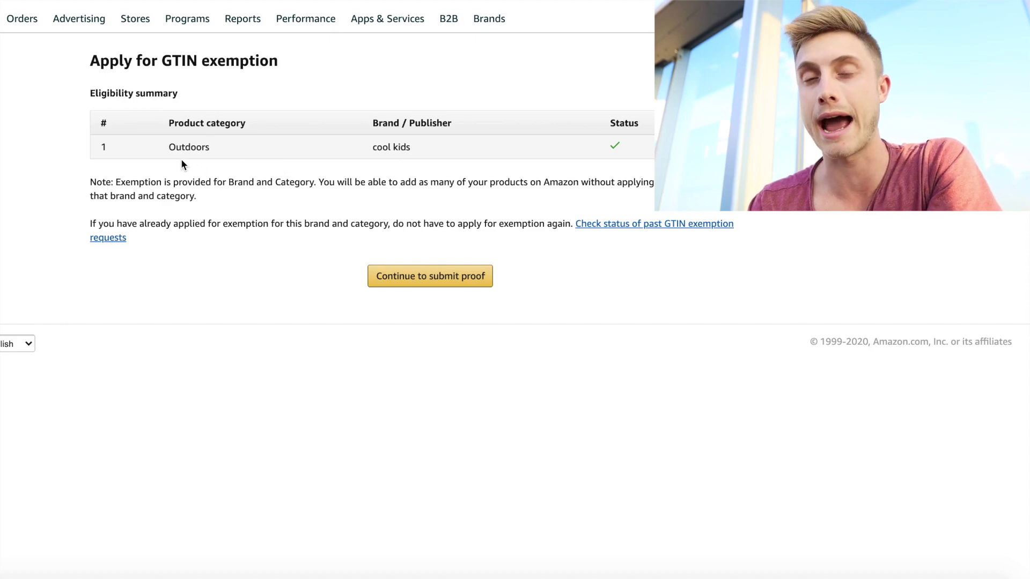
click(439, 279)
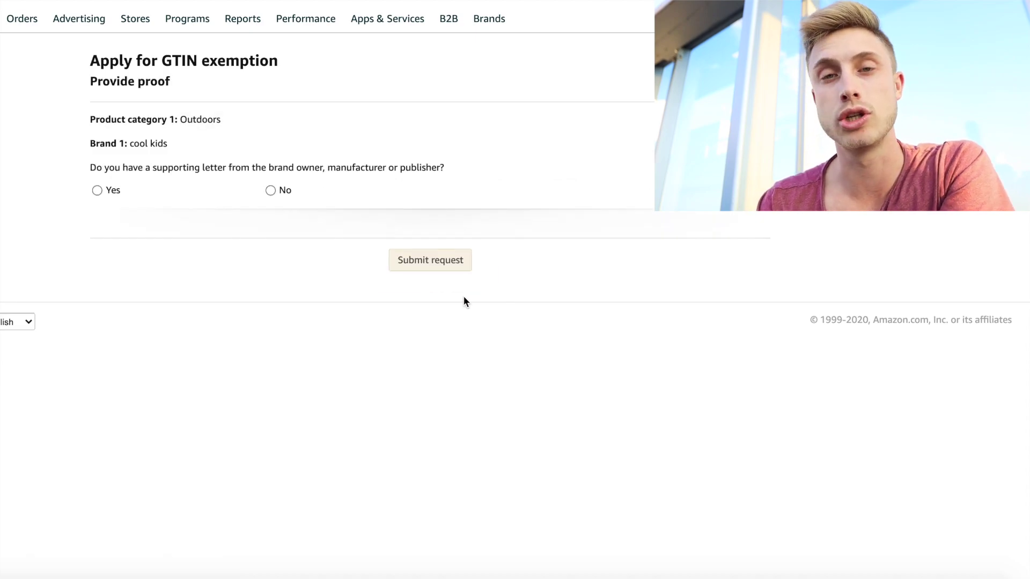
drag(89, 168, 390, 173)
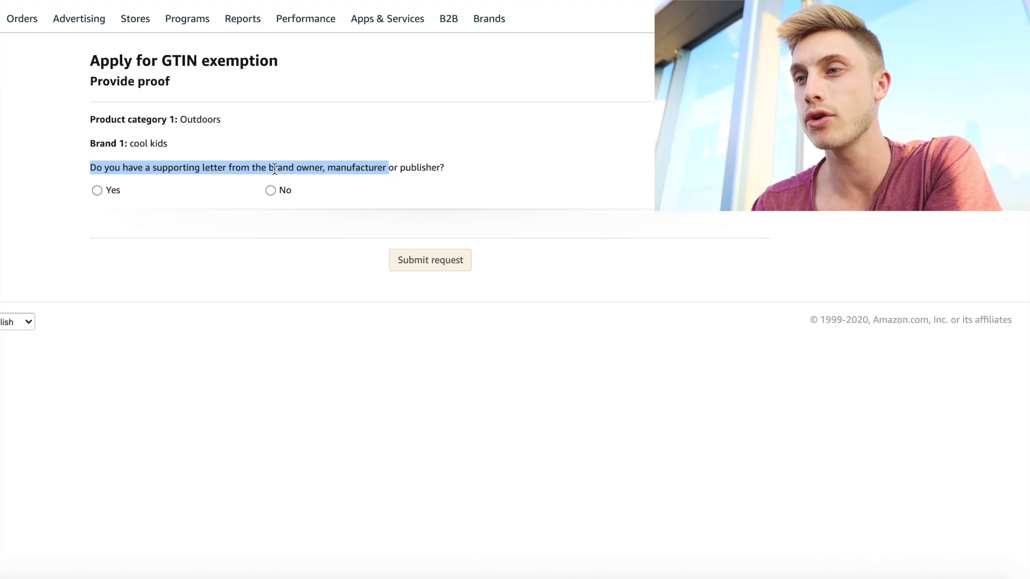
click(371, 176)
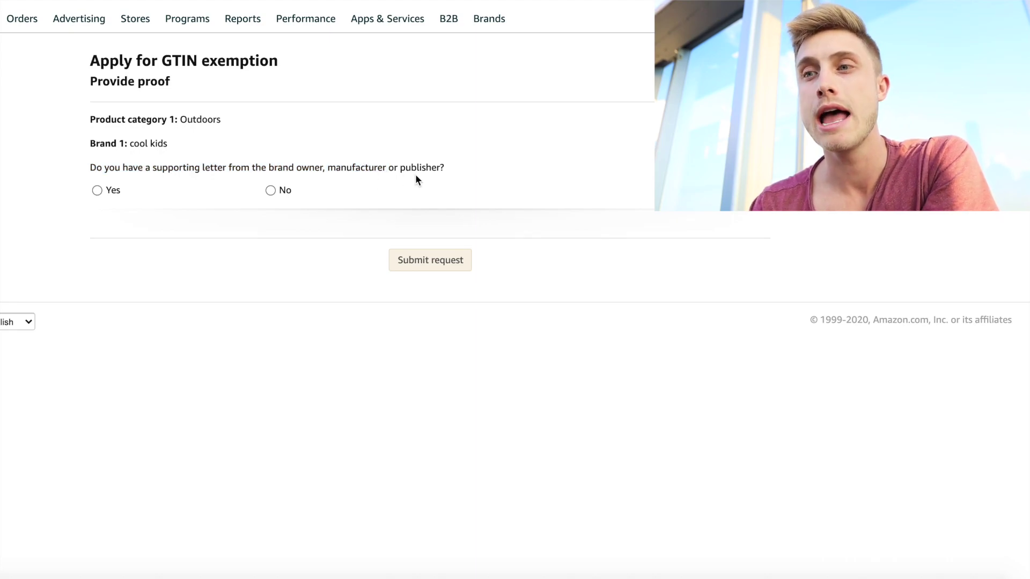
click(98, 191)
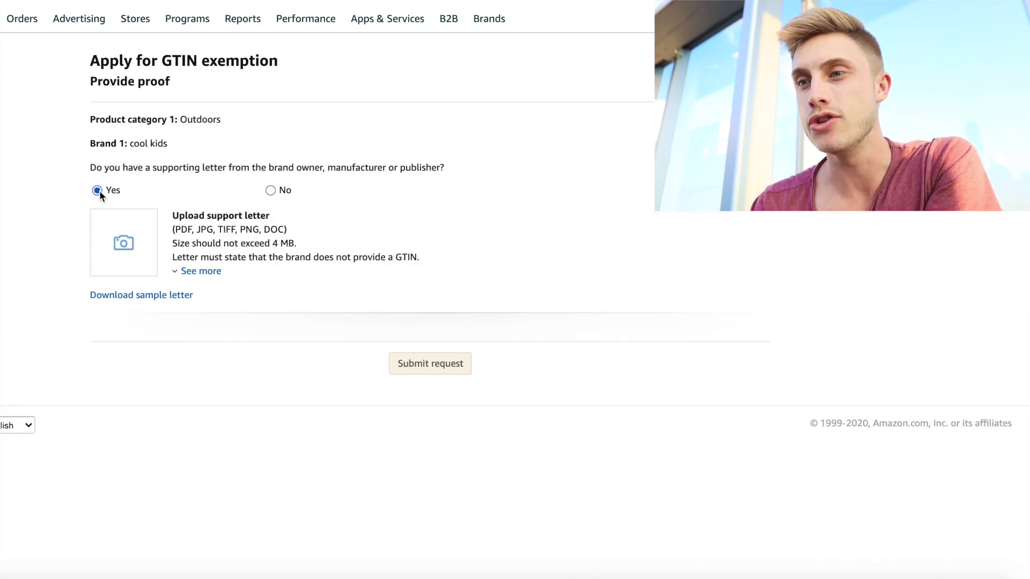
click(186, 295)
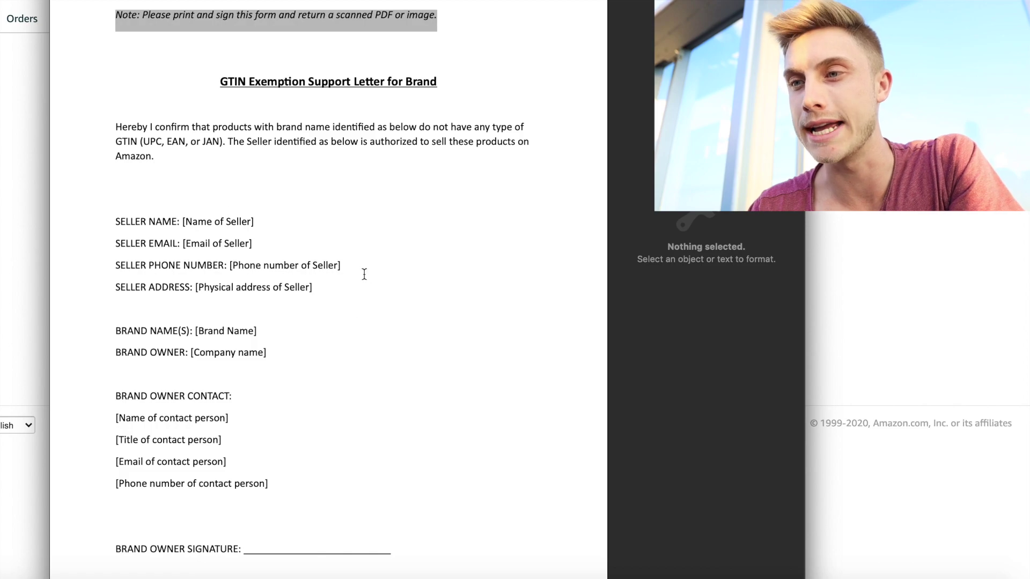
scroll(349, 265, down, 3)
scroll(350, 265, down, 1)
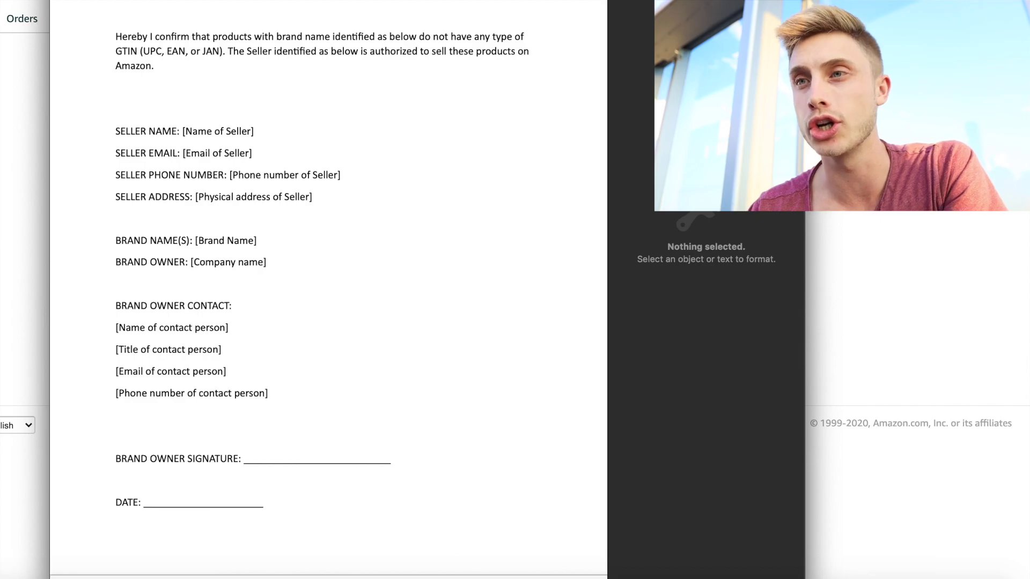
key(super+w)
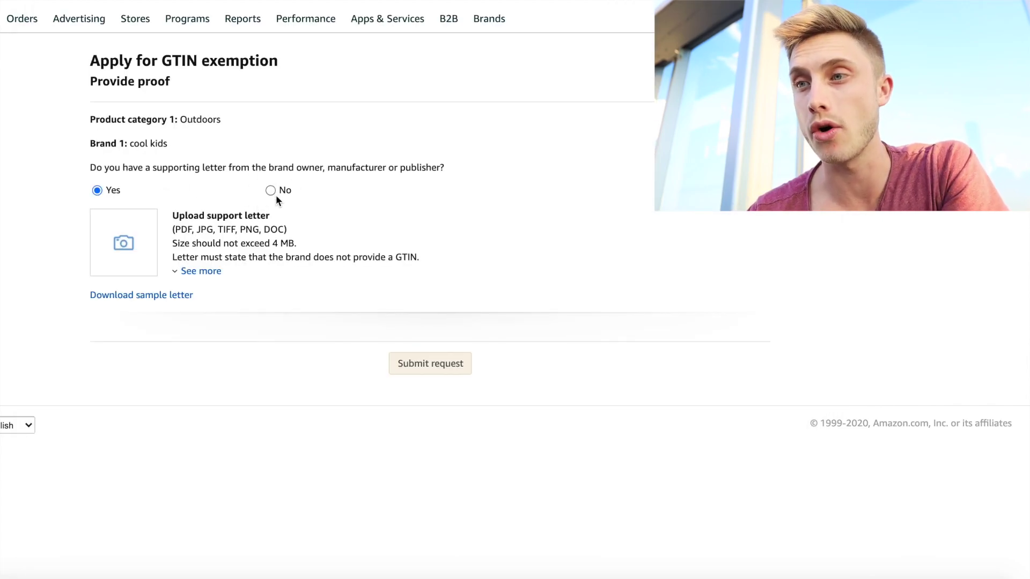
Step: Answer No to the supporting-letter question to reveal Product name and three image upload slots
click(269, 190)
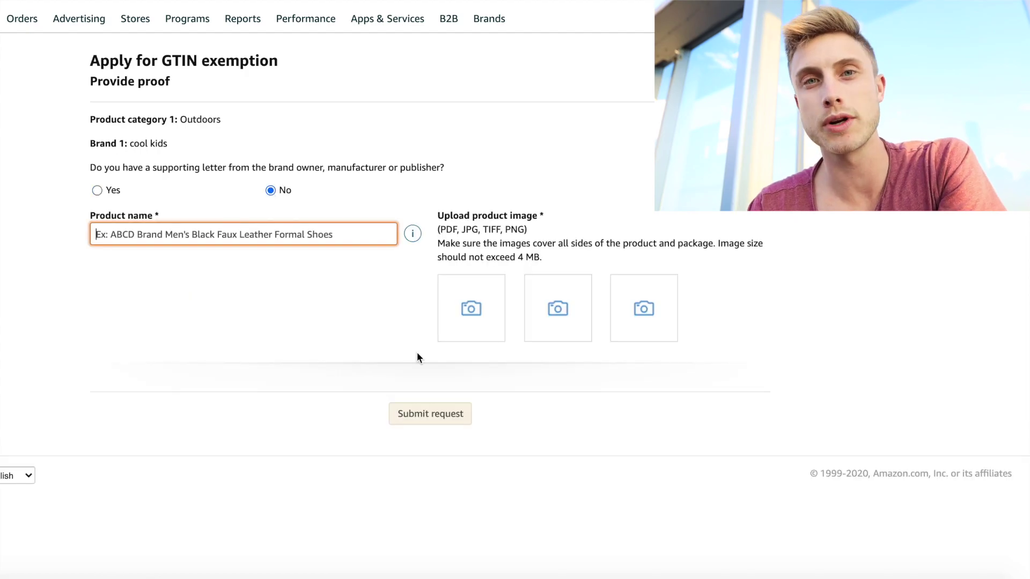